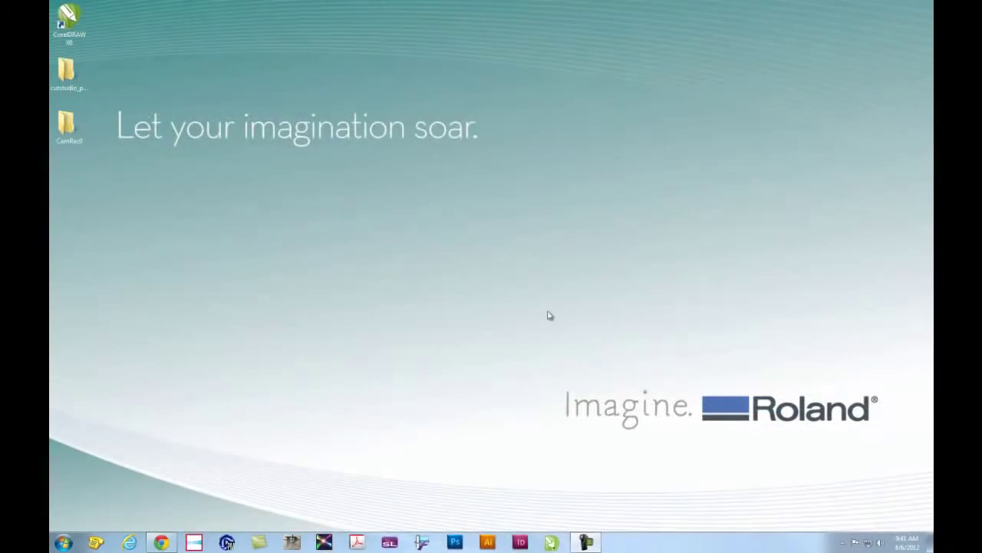
Open the Roland DGA site in Chrome and go to its technical support page.
{"action": "left_click", "coordinate": [161, 542]}
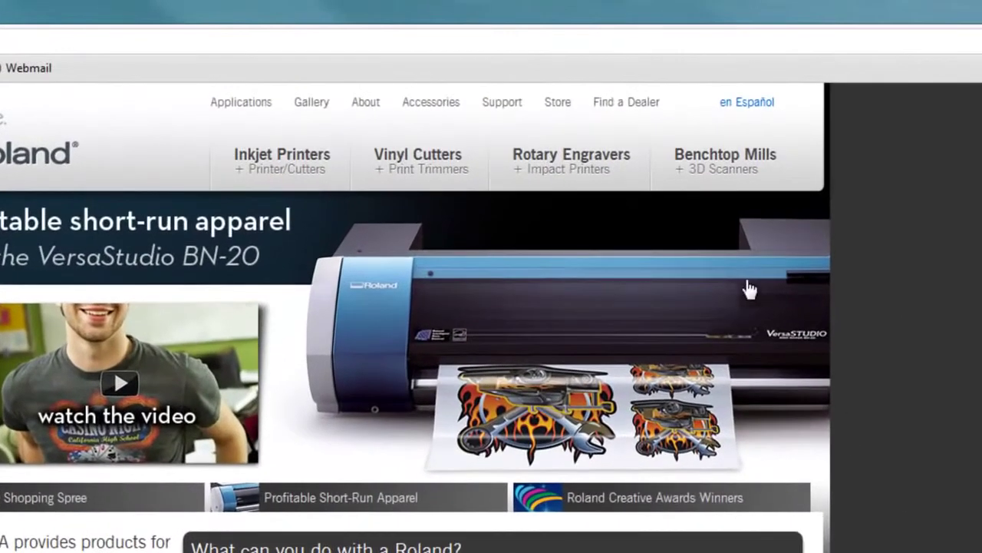
{"action": "mouse_move", "coordinate": [544, 116]}
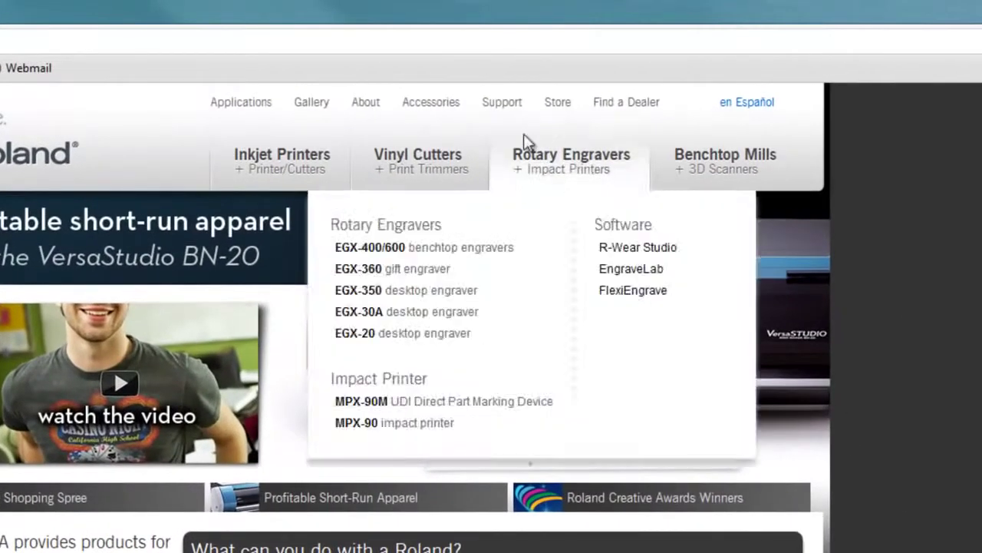
{"action": "mouse_move", "coordinate": [496, 109]}
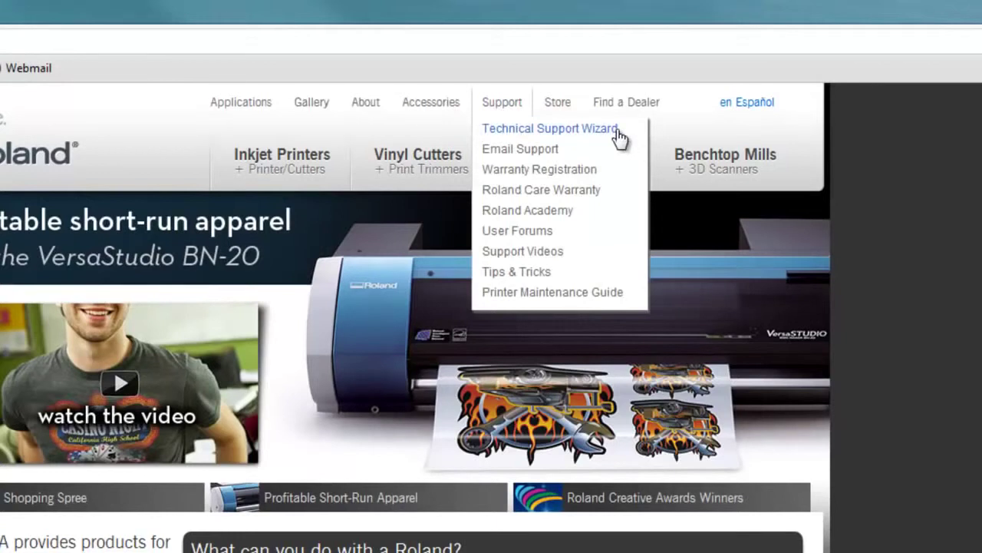
{"action": "left_click", "coordinate": [620, 139]}
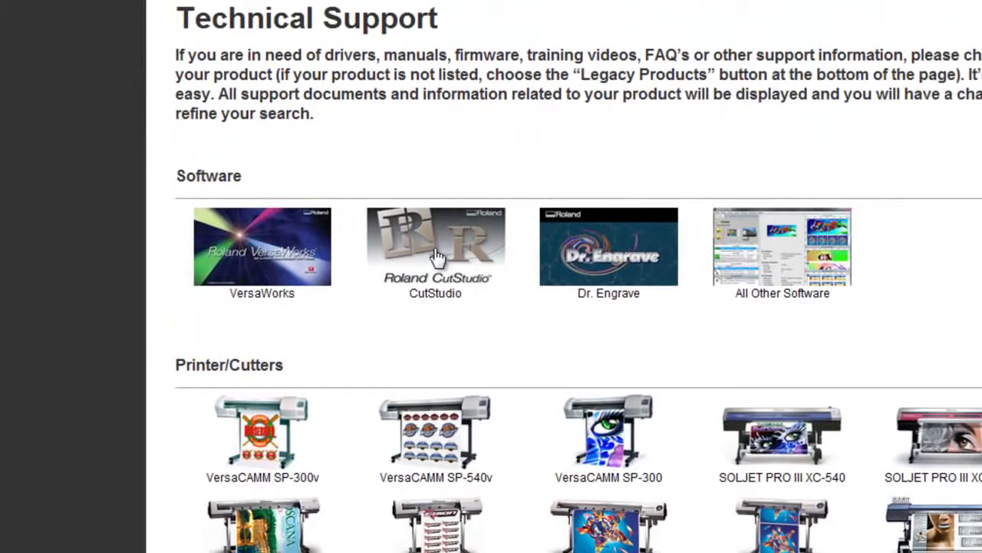
Open CutStudio's support page, expand Software Updates, and dismiss the downloads bar.
{"action": "left_click", "coordinate": [436, 255]}
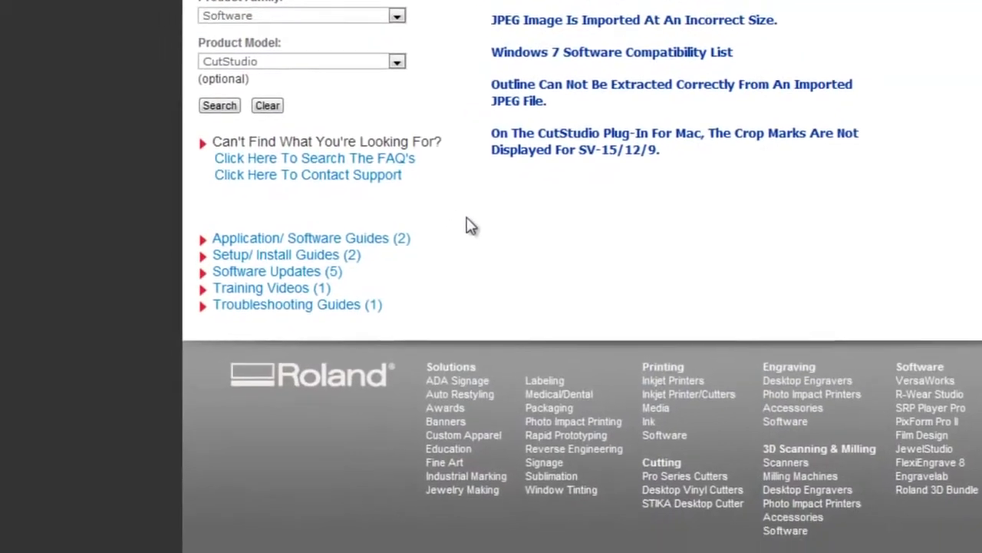
{"action": "left_click", "coordinate": [319, 241]}
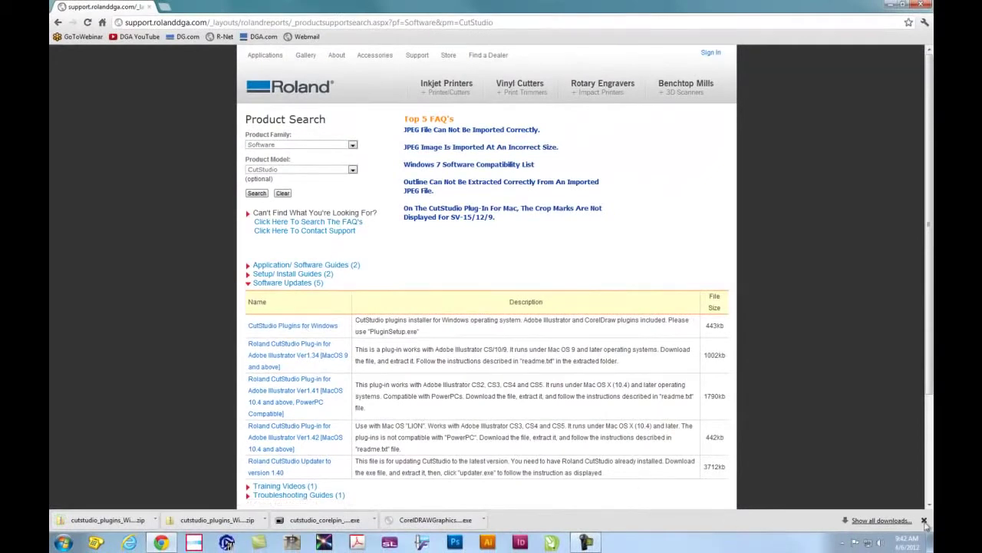
{"action": "left_click", "coordinate": [925, 521]}
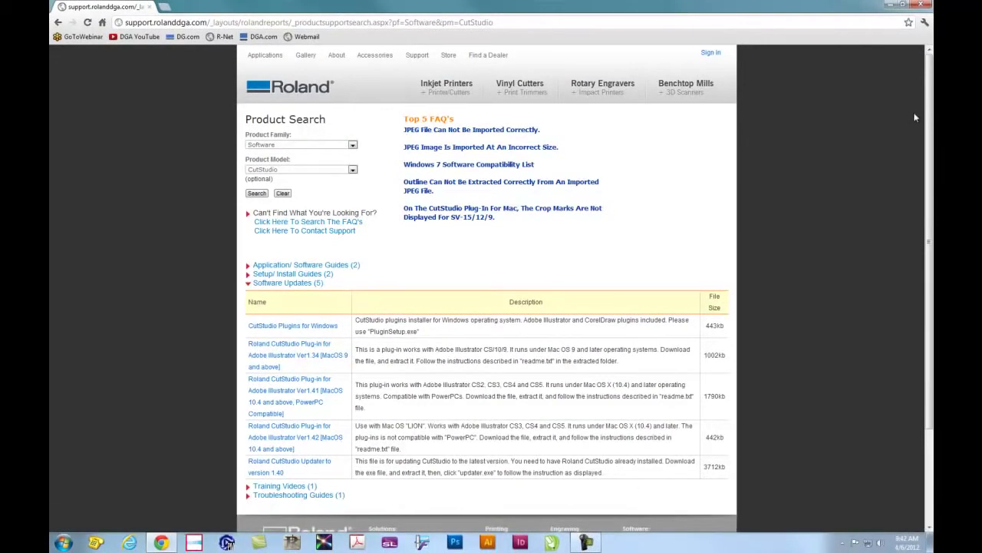
Open the desktop's cutstudio_plugins_Windows zip down to its CorelPlugIn folder.
{"action": "left_click", "coordinate": [891, 6]}
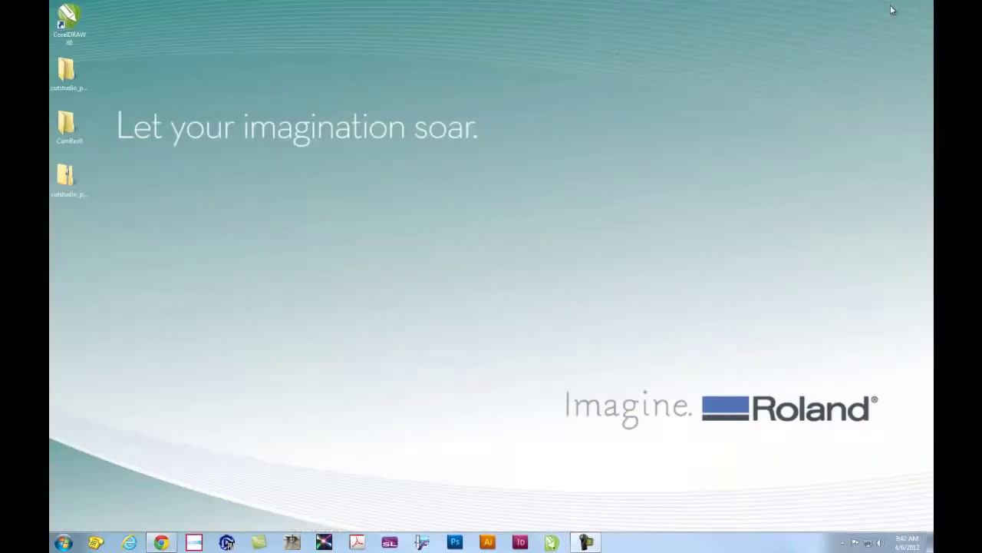
{"action": "left_click", "coordinate": [65, 178]}
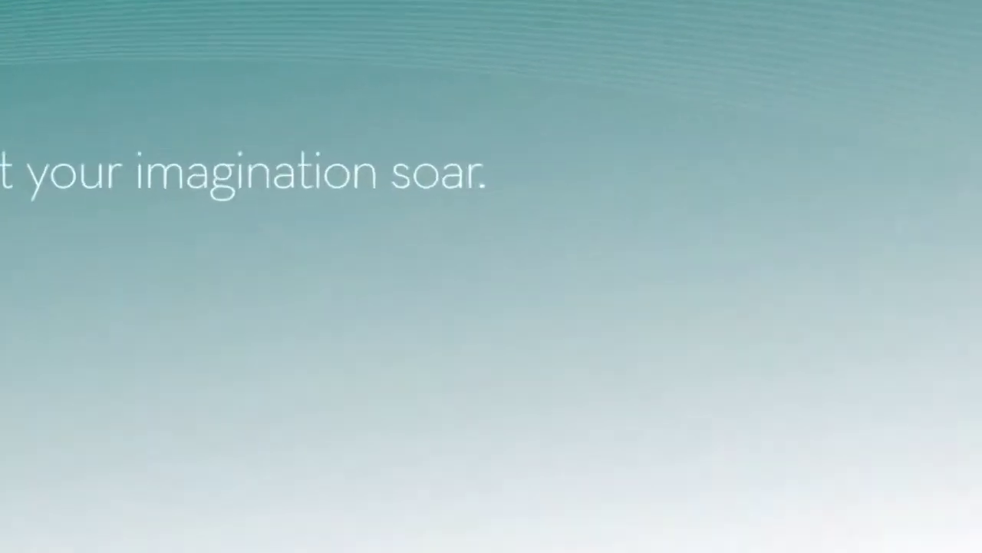
{"action": "key", "text": "Return"}
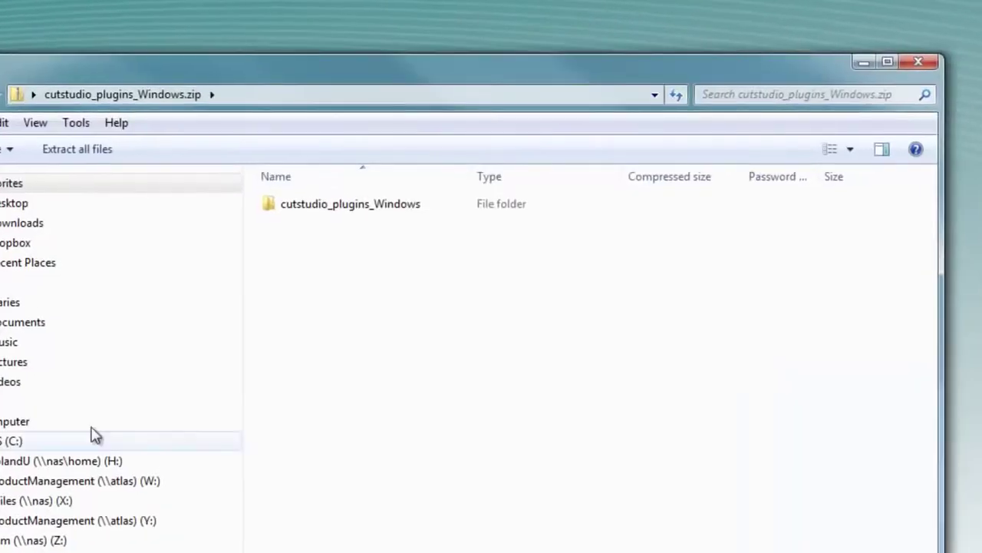
{"action": "double_click", "coordinate": [326, 207]}
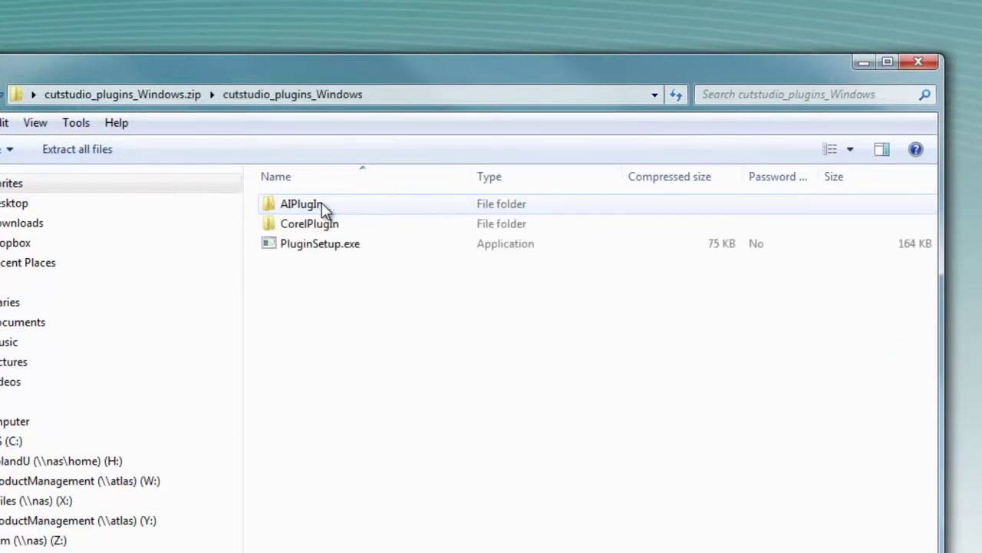
{"action": "left_click", "coordinate": [374, 248]}
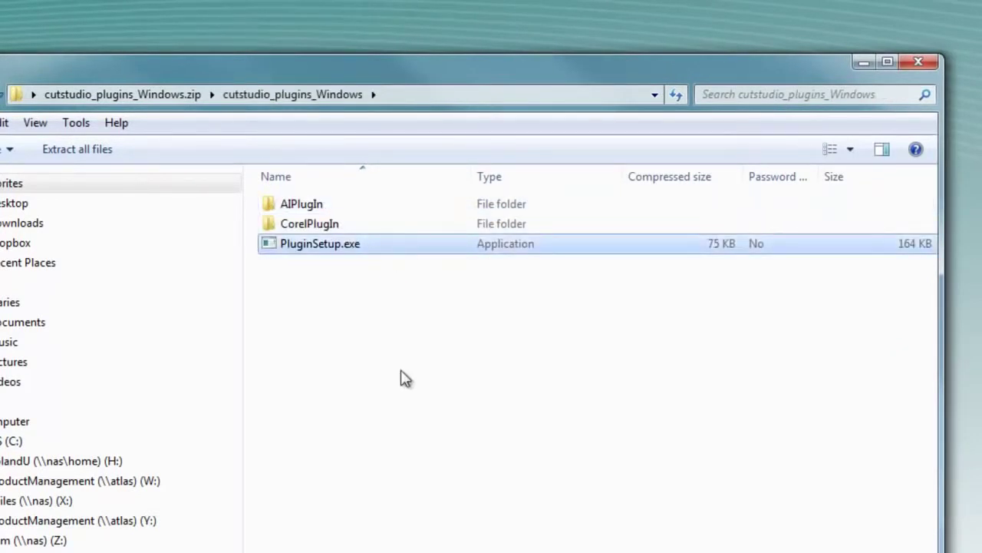
{"action": "double_click", "coordinate": [322, 225]}
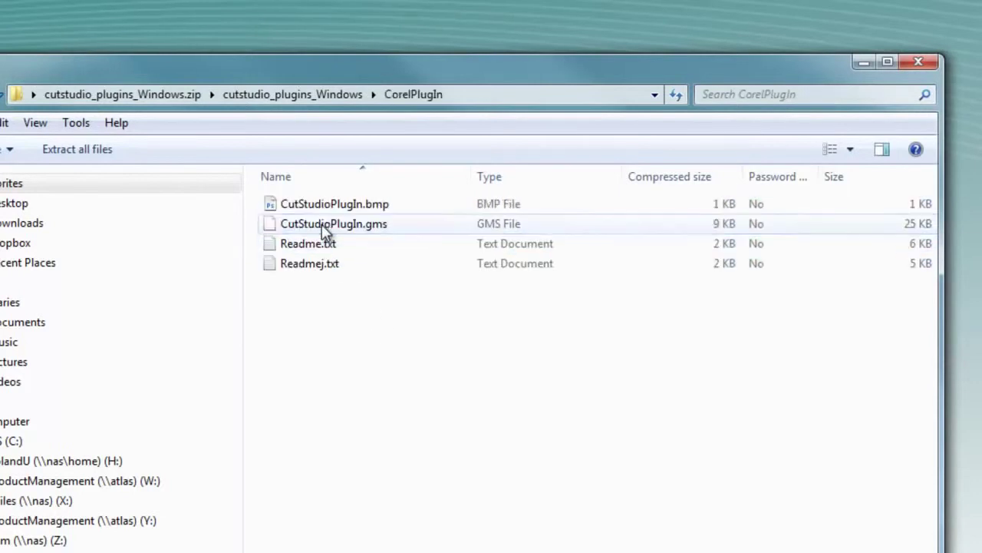
Copy CutStudioPlugIn.gms and CutStudioPlugIn.bmp together.
{"action": "left_click", "coordinate": [368, 226]}
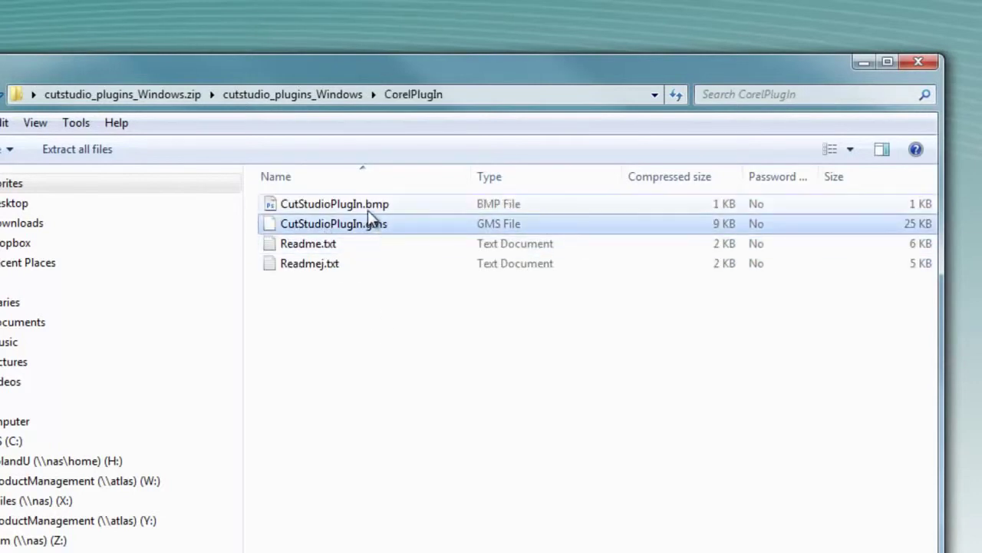
{"action": "left_click", "coordinate": [368, 208], "text": "shift"}
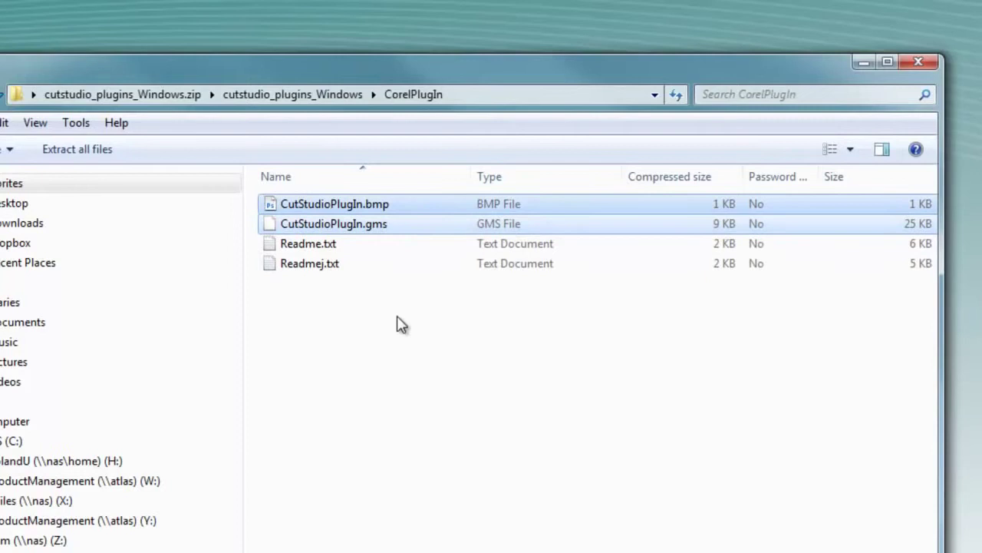
{"action": "right_click", "coordinate": [401, 225]}
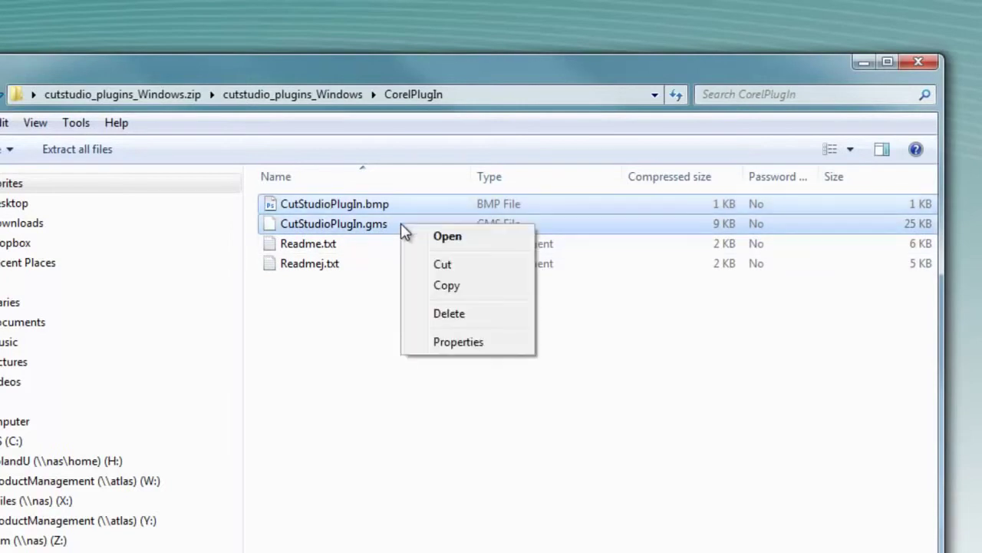
{"action": "left_click", "coordinate": [472, 289]}
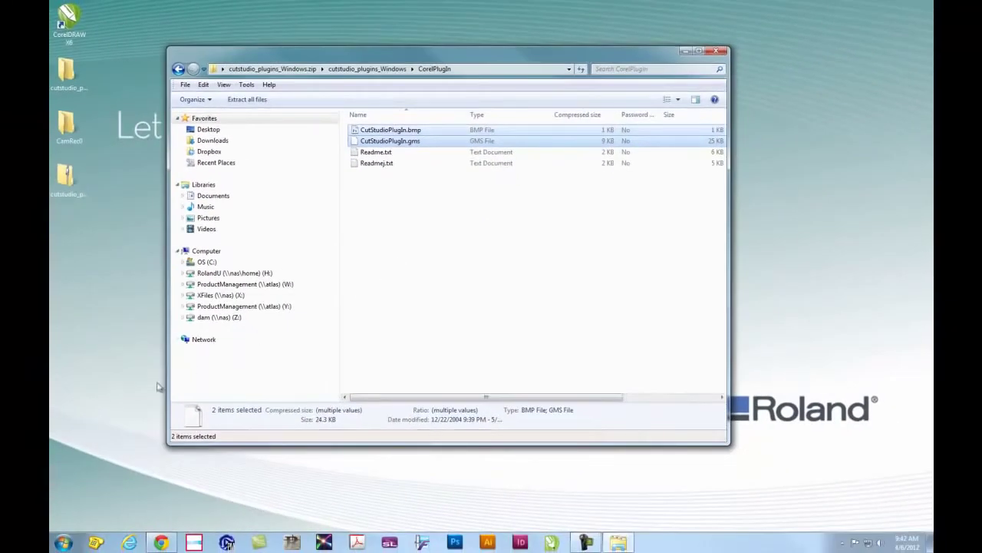
Open the Program Files (x86) folder on the C: drive.
{"action": "left_click", "coordinate": [63, 543]}
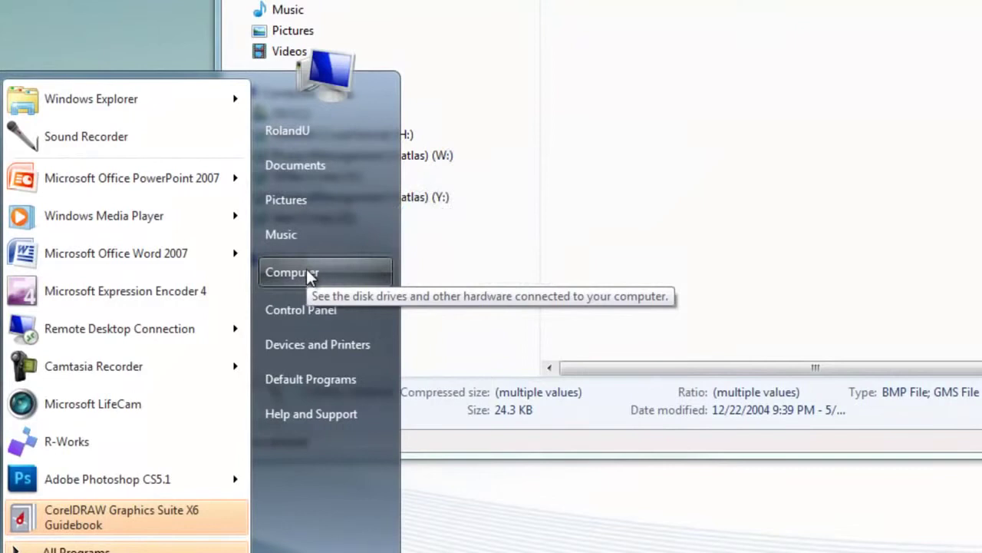
{"action": "left_click", "coordinate": [307, 273]}
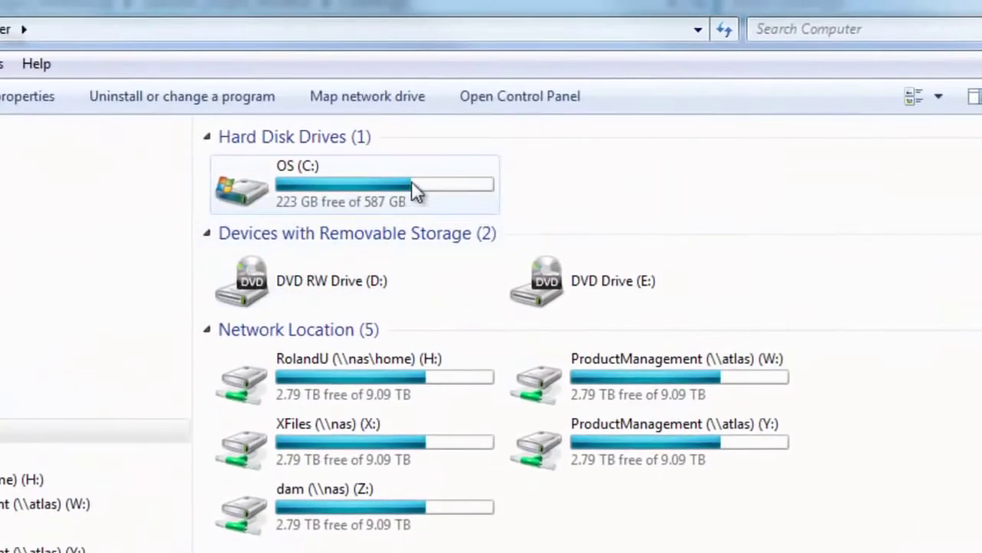
{"action": "double_click", "coordinate": [411, 182]}
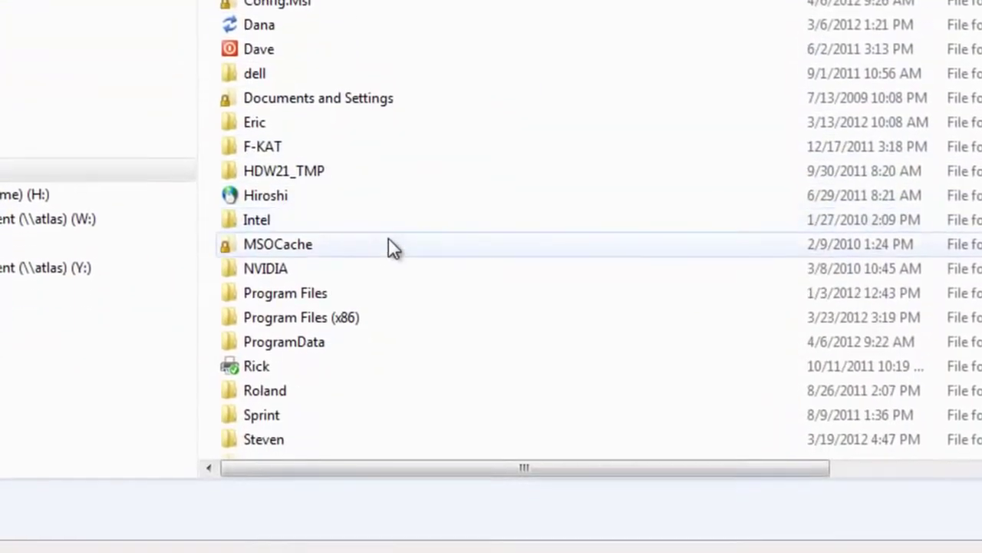
{"action": "left_click", "coordinate": [405, 317]}
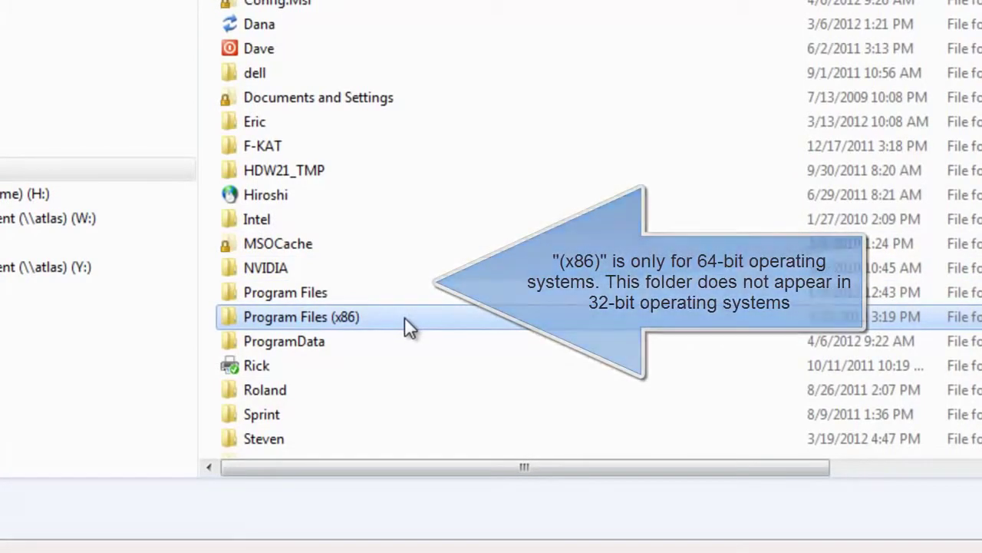
{"action": "double_click", "coordinate": [405, 317]}
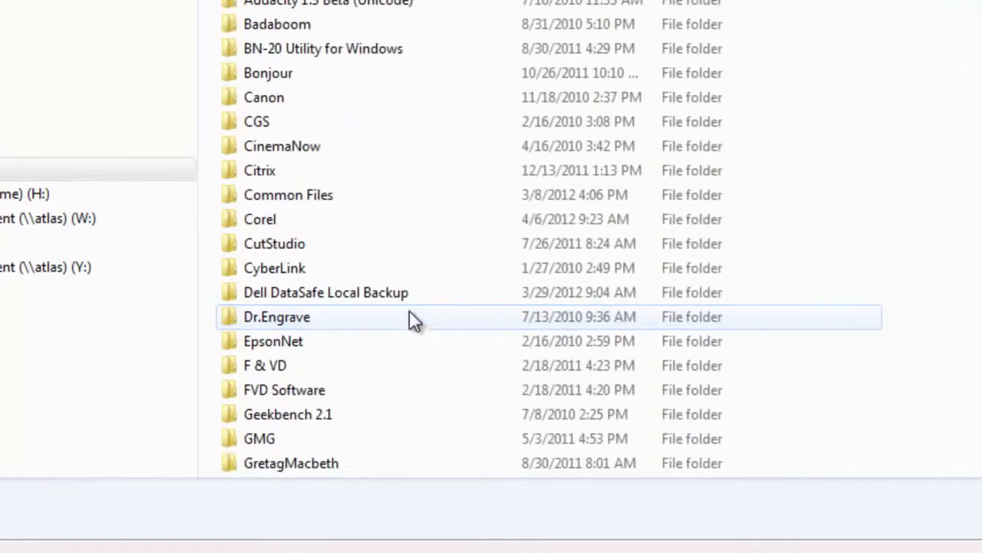
{"action": "scroll", "coordinate": [423, 231], "scroll_direction": "down", "scroll_amount": 1}
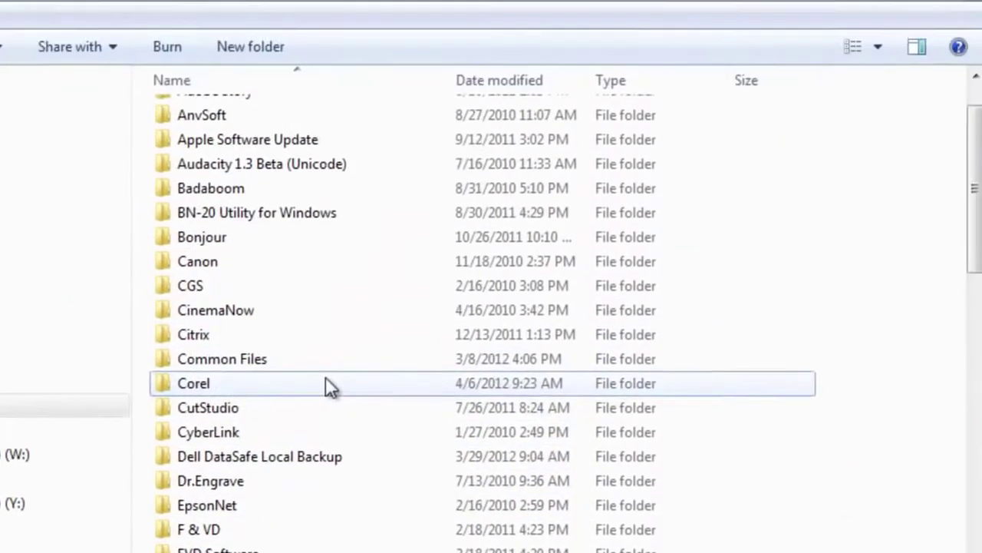
Open the Corel\CorelDRAW Graphics Suite X6\Draw\GMS folder.
{"action": "double_click", "coordinate": [397, 147]}
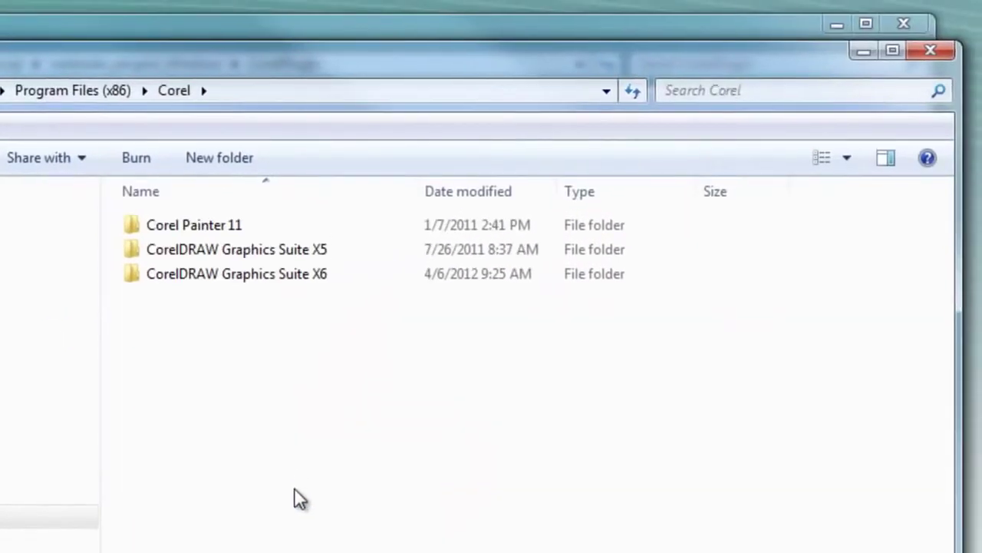
{"action": "left_click", "coordinate": [287, 281]}
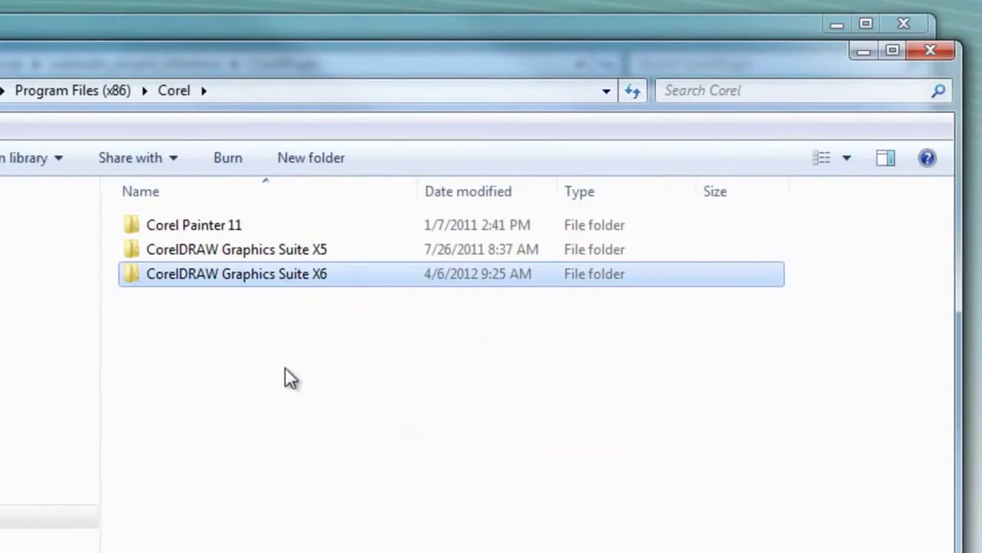
{"action": "double_click", "coordinate": [173, 278]}
{"action": "left_click", "coordinate": [161, 369]}
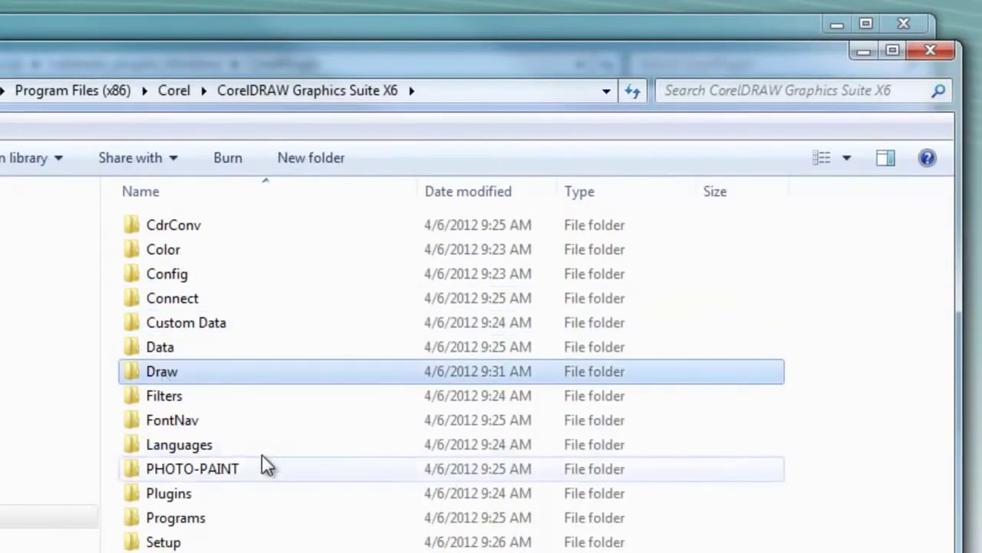
{"action": "double_click", "coordinate": [201, 373]}
{"action": "left_click", "coordinate": [192, 283]}
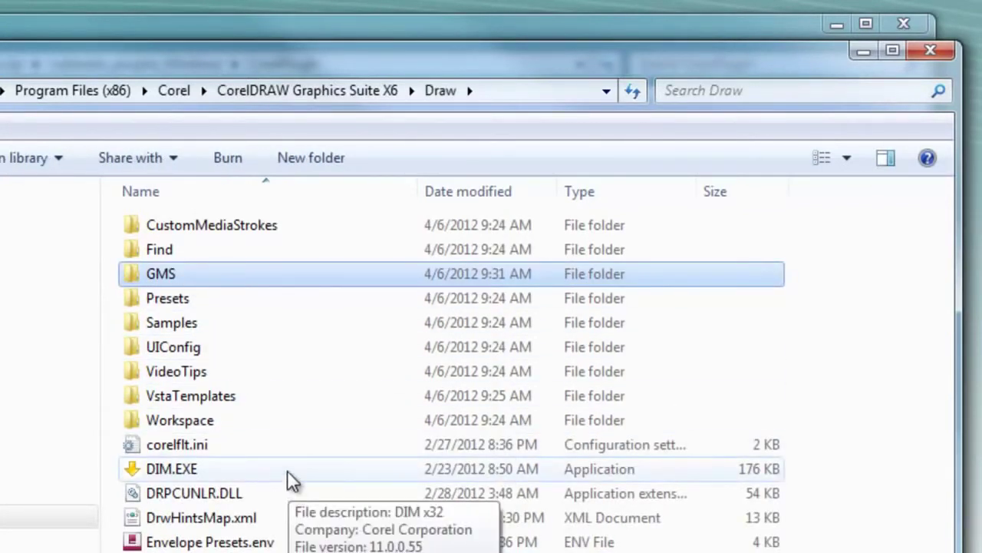
{"action": "double_click", "coordinate": [217, 273]}
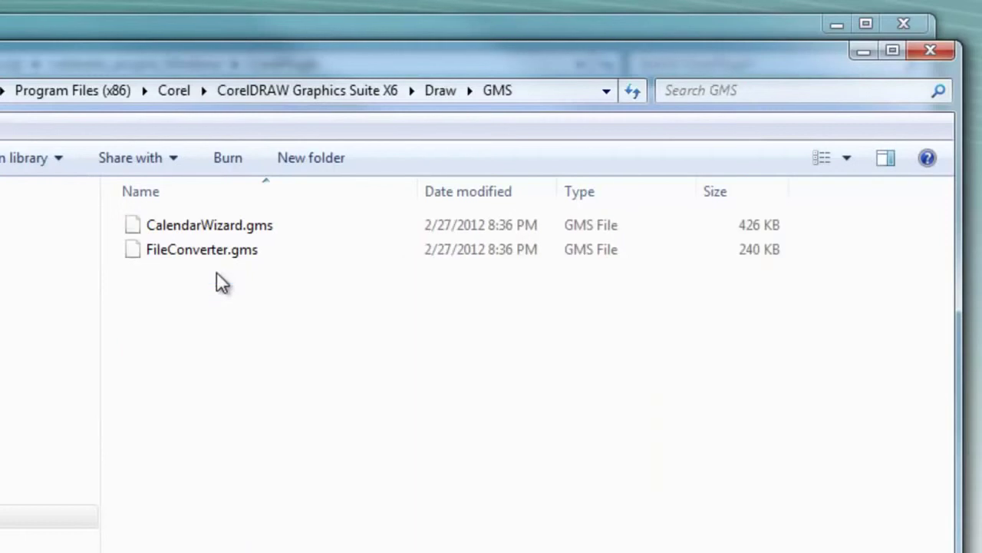
Paste the two plugin files into the GMS folder and launch CorelDRAW X6.
{"action": "right_click", "coordinate": [176, 317]}
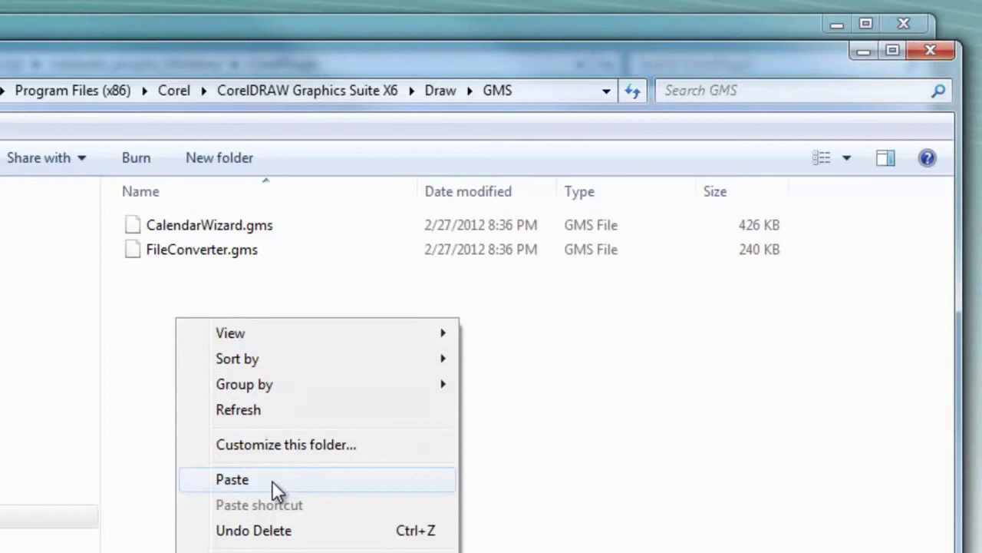
{"action": "left_click", "coordinate": [233, 479]}
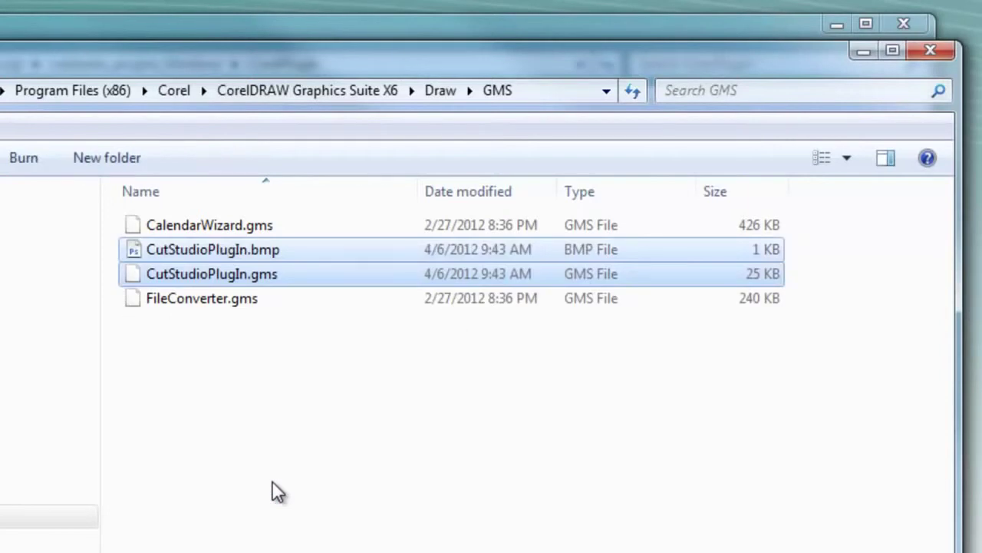
{"action": "left_click", "coordinate": [272, 493]}
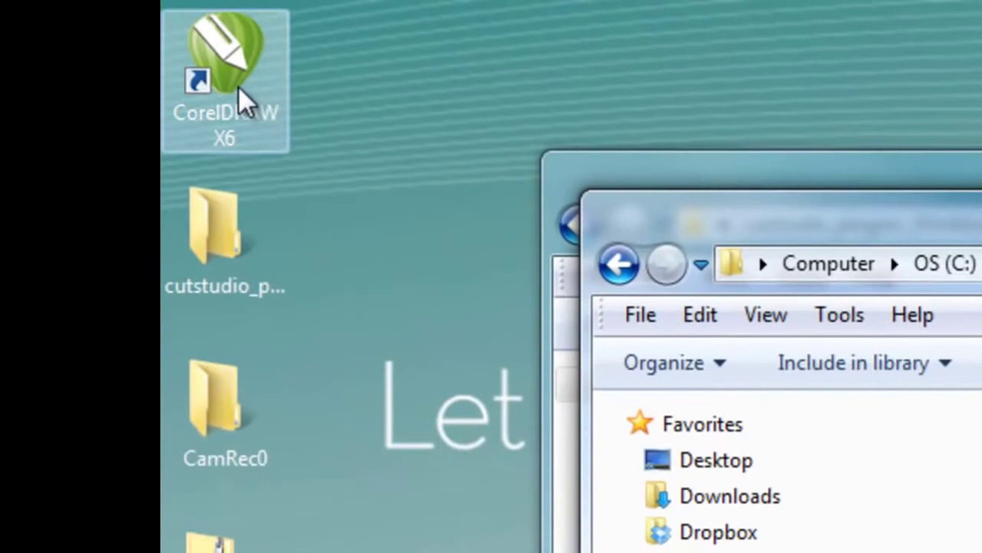
{"action": "double_click", "coordinate": [238, 88]}
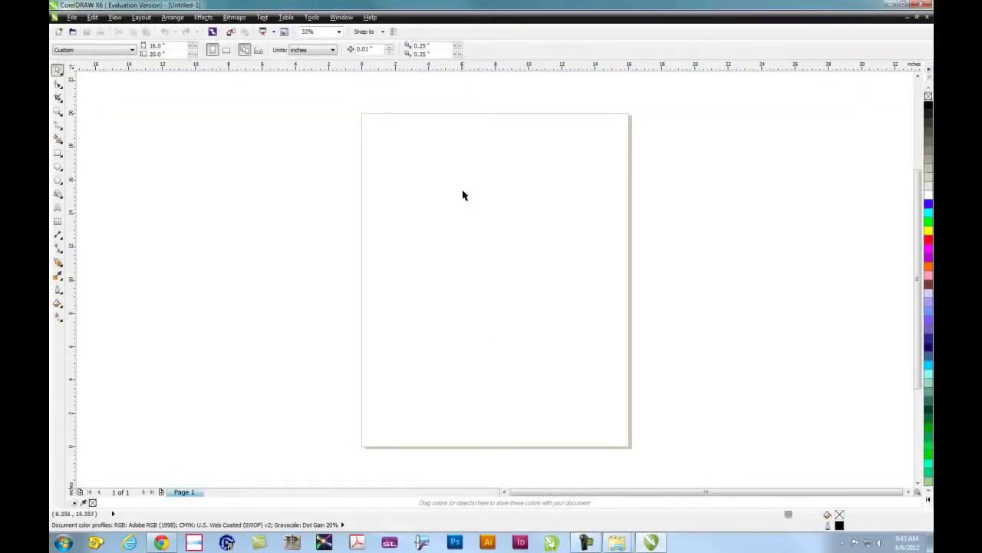
Open Tools > Customization and filter the Commands list to the Macros category.
{"action": "left_click", "coordinate": [344, 20]}
{"action": "mouse_move", "coordinate": [319, 20]}
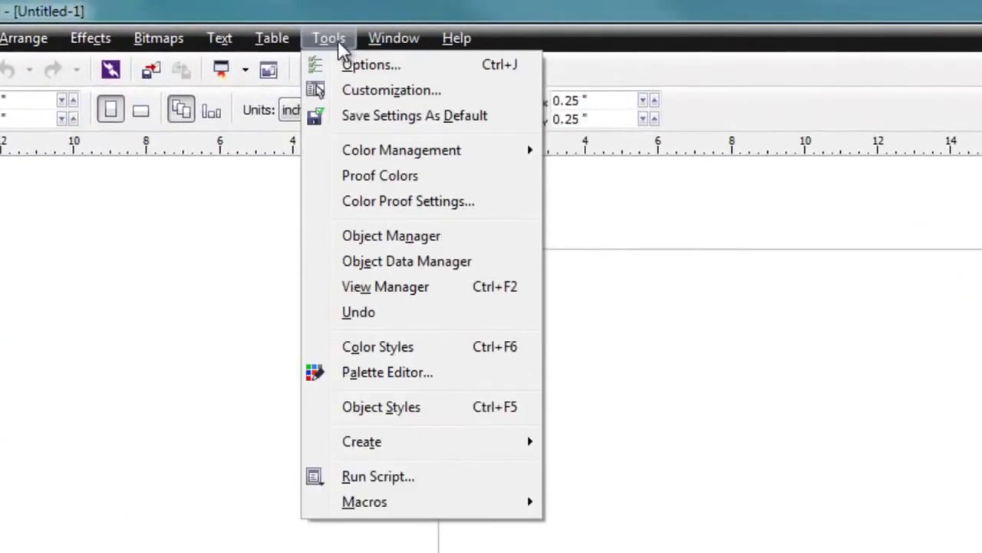
{"action": "left_click", "coordinate": [452, 91]}
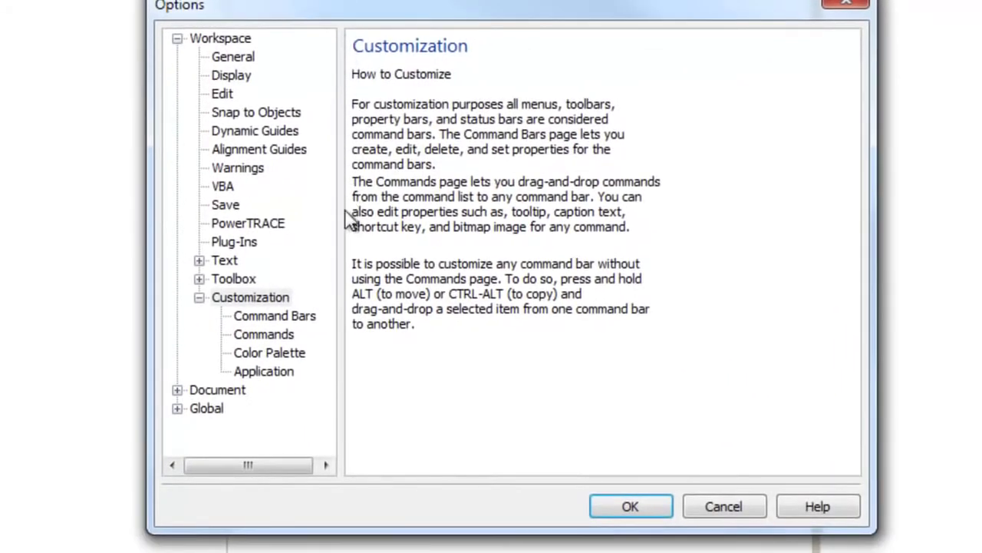
{"action": "left_click", "coordinate": [289, 334]}
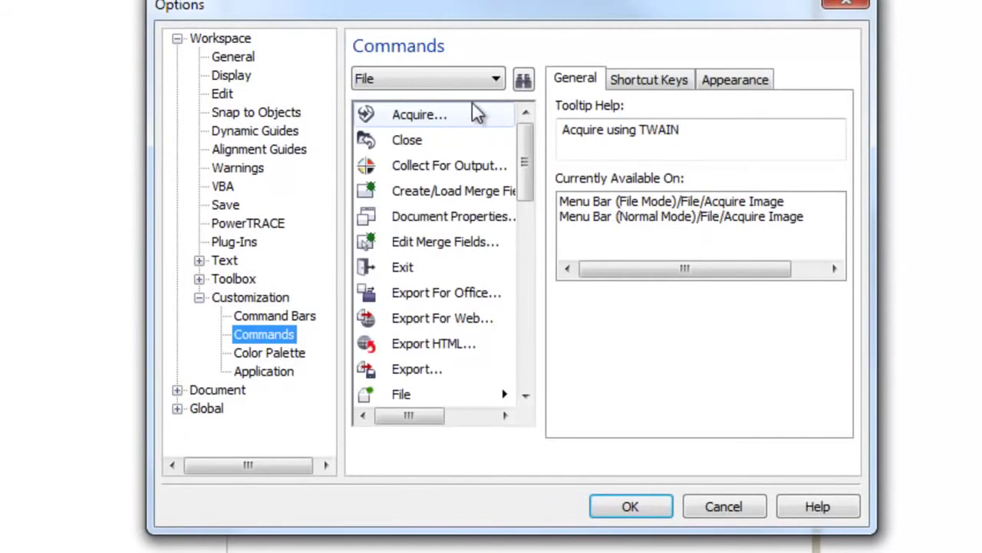
{"action": "left_click", "coordinate": [496, 79]}
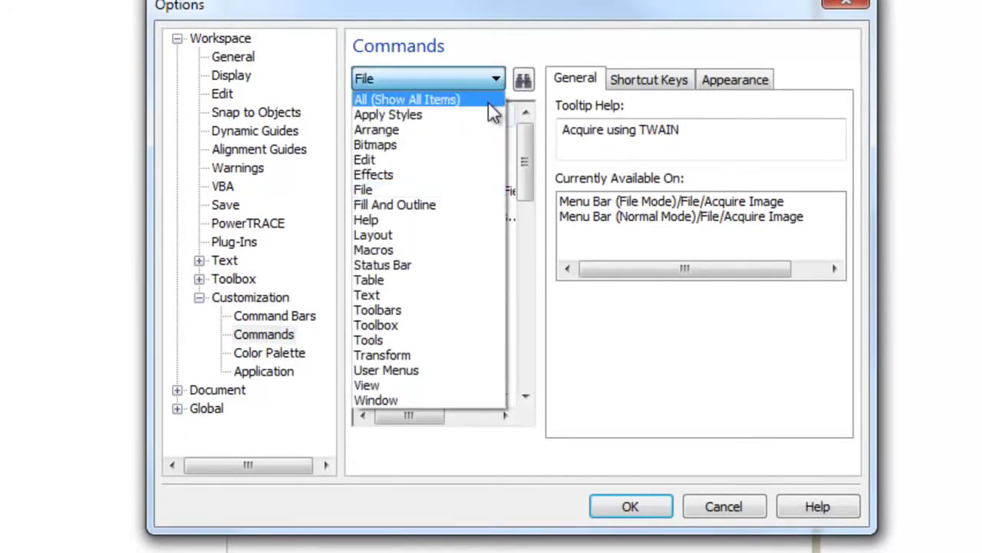
{"action": "left_click", "coordinate": [470, 250]}
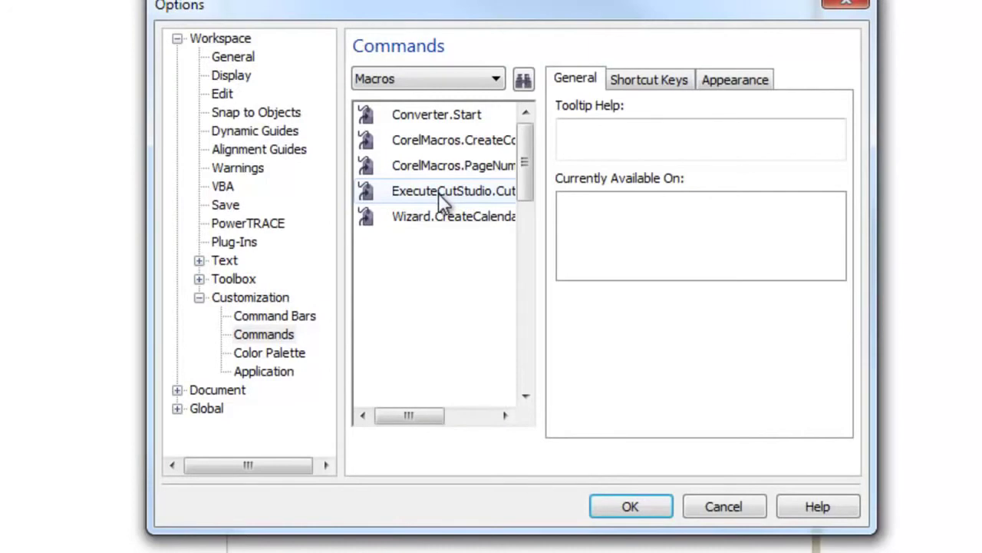
Give ExecuteCutStudio.CutStudio the CutStudioPlugIn.bmp icon from Desktop\cutstudio_plugins_Windows\CorelPlugIn.
{"action": "left_click", "coordinate": [439, 192]}
{"action": "left_click", "coordinate": [750, 86]}
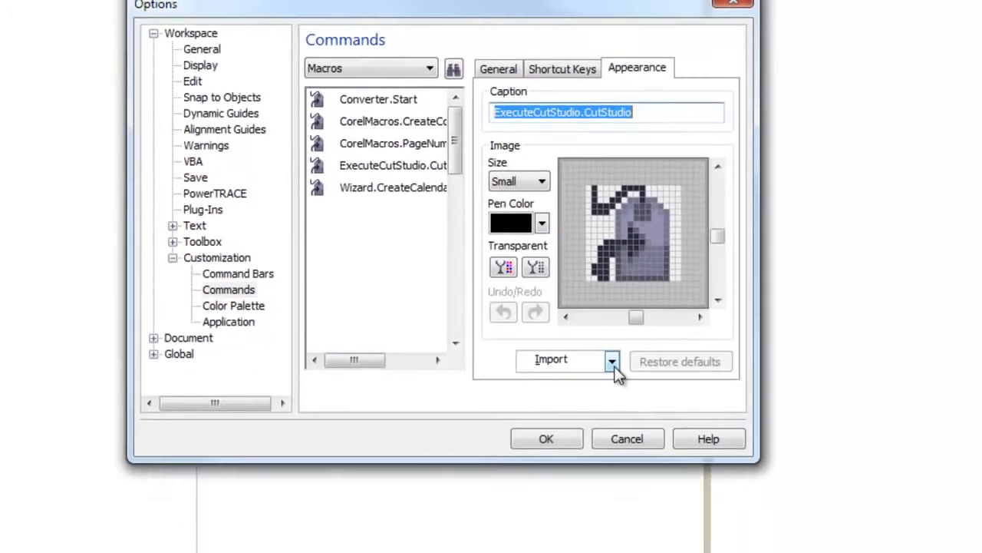
{"action": "left_click", "coordinate": [706, 418]}
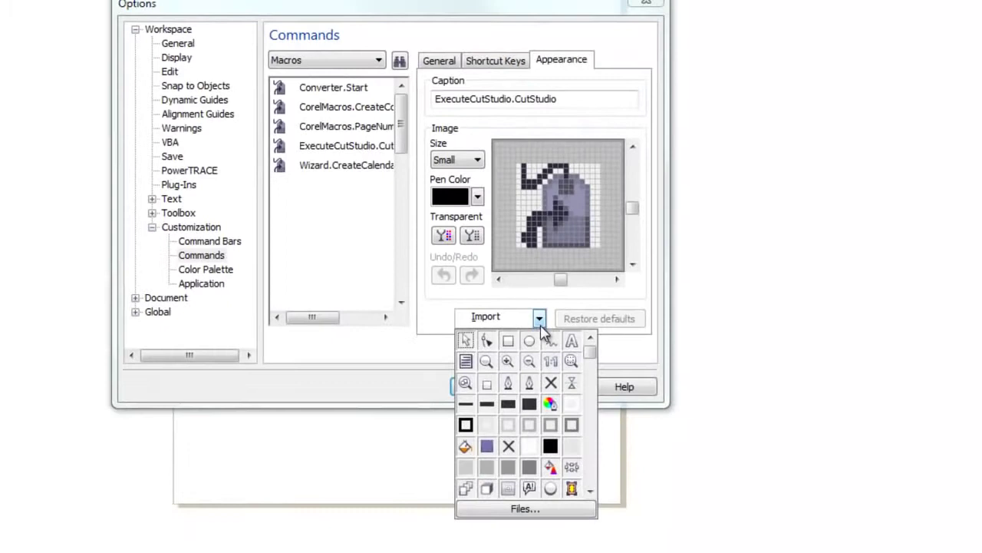
{"action": "left_click", "coordinate": [530, 509]}
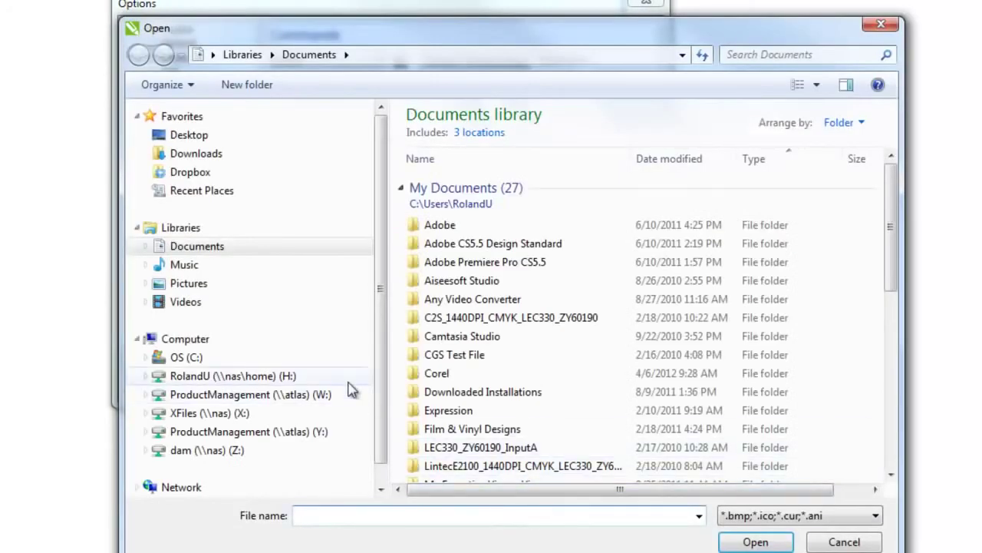
{"action": "left_click", "coordinate": [194, 138]}
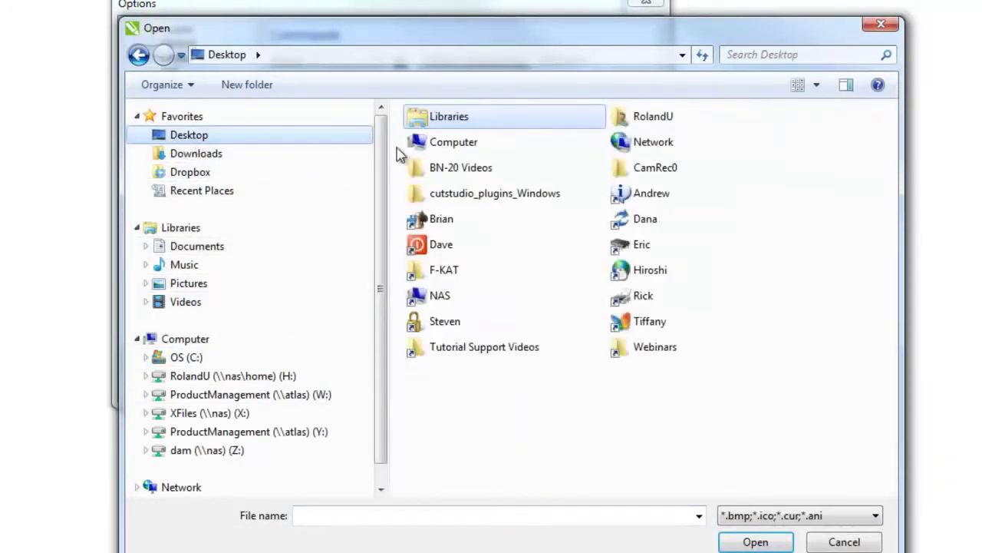
{"action": "double_click", "coordinate": [493, 194]}
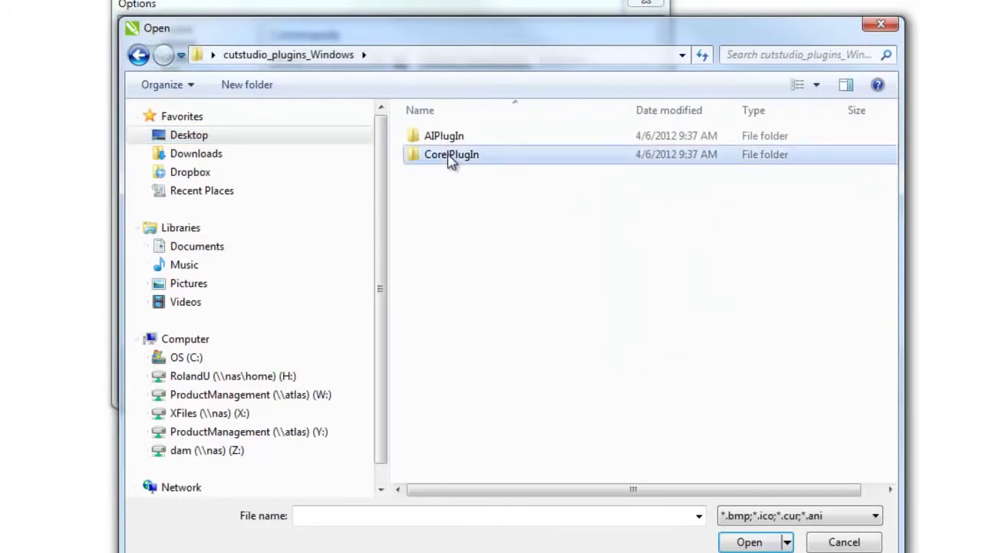
{"action": "double_click", "coordinate": [452, 158]}
{"action": "left_click", "coordinate": [461, 184]}
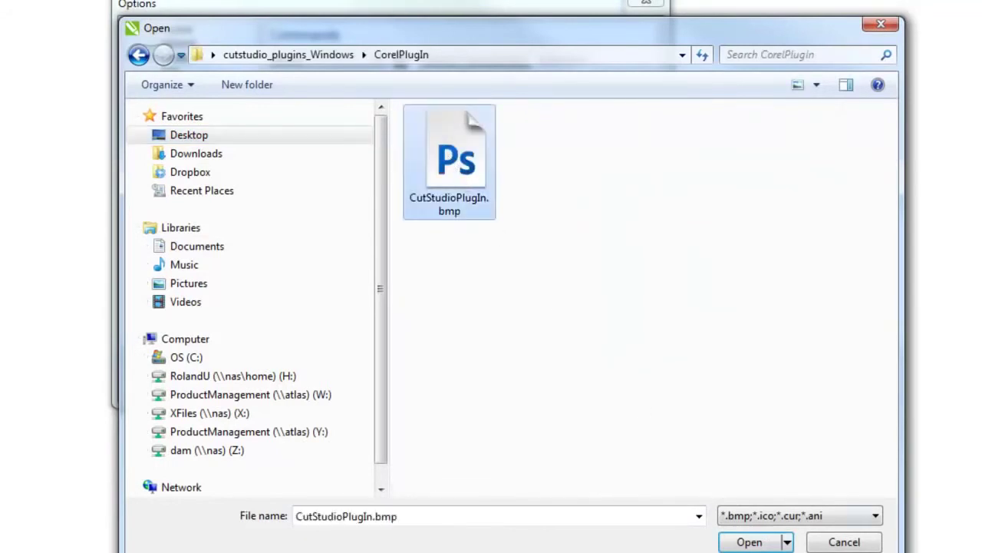
{"action": "left_click", "coordinate": [750, 542]}
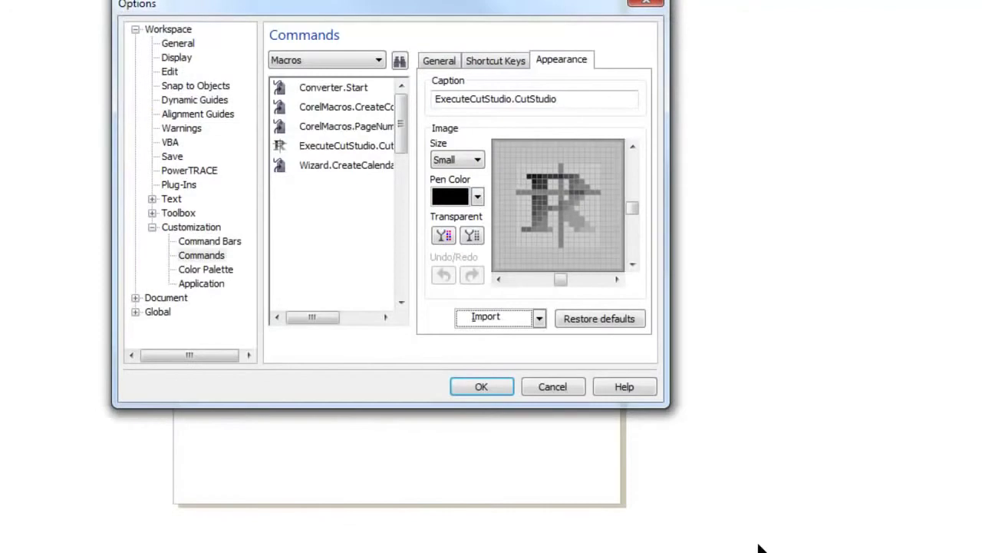
Drag the ExecuteCutStudio.CutStudio macro onto the toolbox as a button and confirm Options.
{"action": "left_click", "coordinate": [338, 145]}
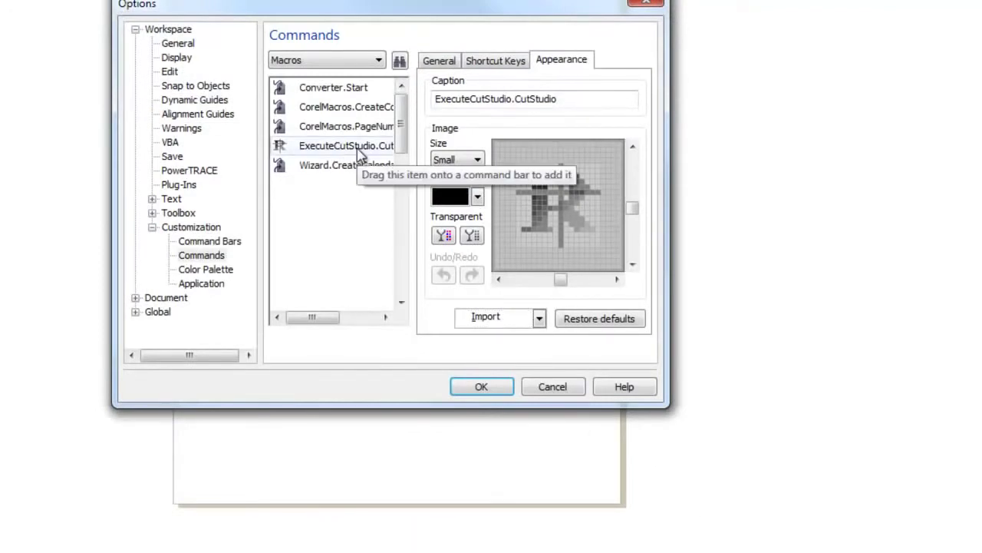
{"action": "left_click_drag", "start_coordinate": [340, 156], "coordinate": [0, 310]}
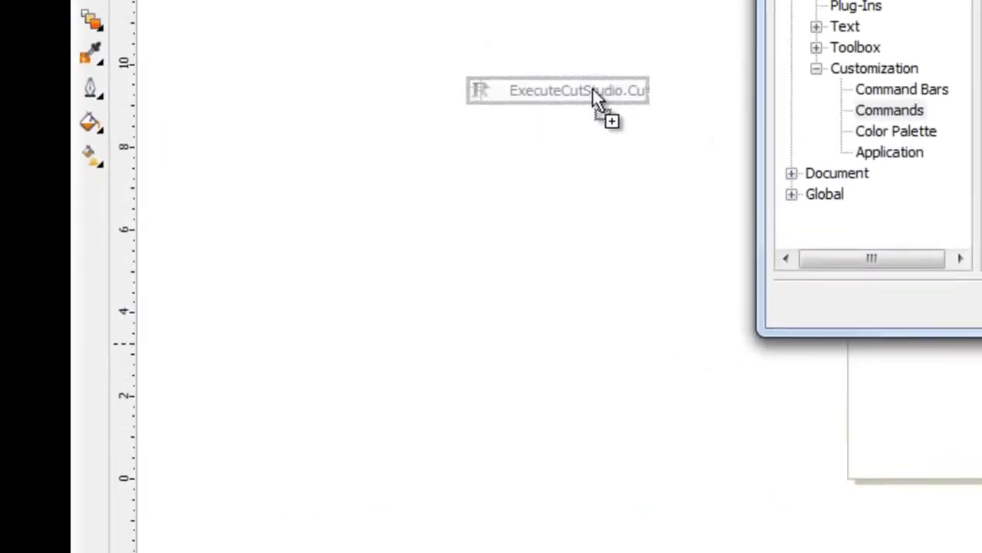
{"action": "left_click_drag", "start_coordinate": [262, 190], "coordinate": [108, 194]}
{"action": "left_click_drag", "start_coordinate": [136, 230], "coordinate": [98, 196]}
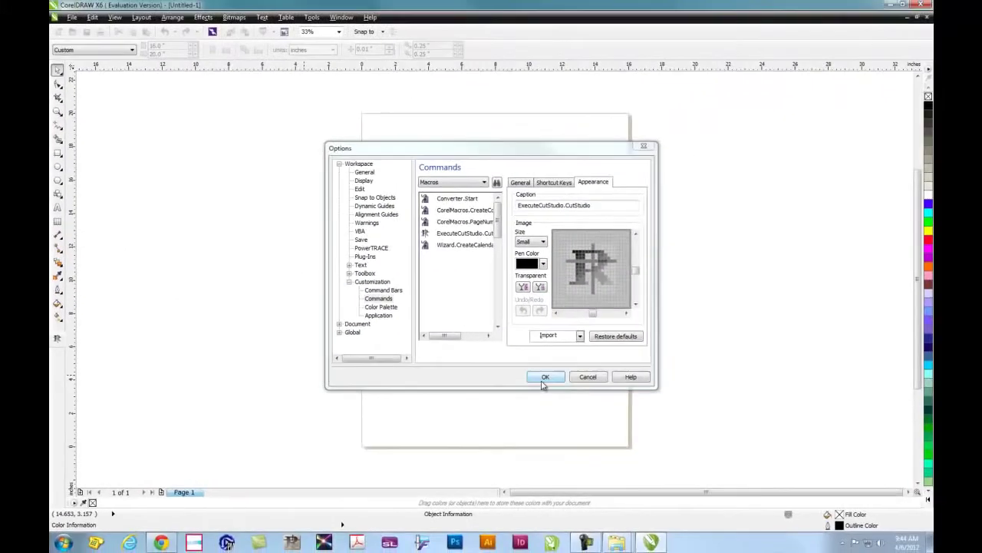
{"action": "left_click", "coordinate": [542, 381]}
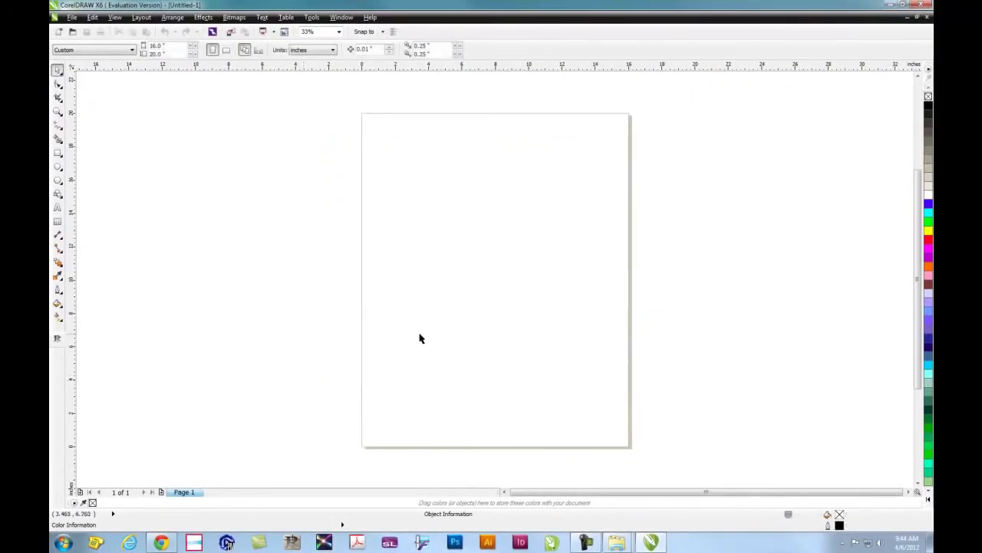
Type 'CorelDraw X6 CutStudio Plugin' on the page with the Text tool.
{"action": "left_click", "coordinate": [59, 209]}
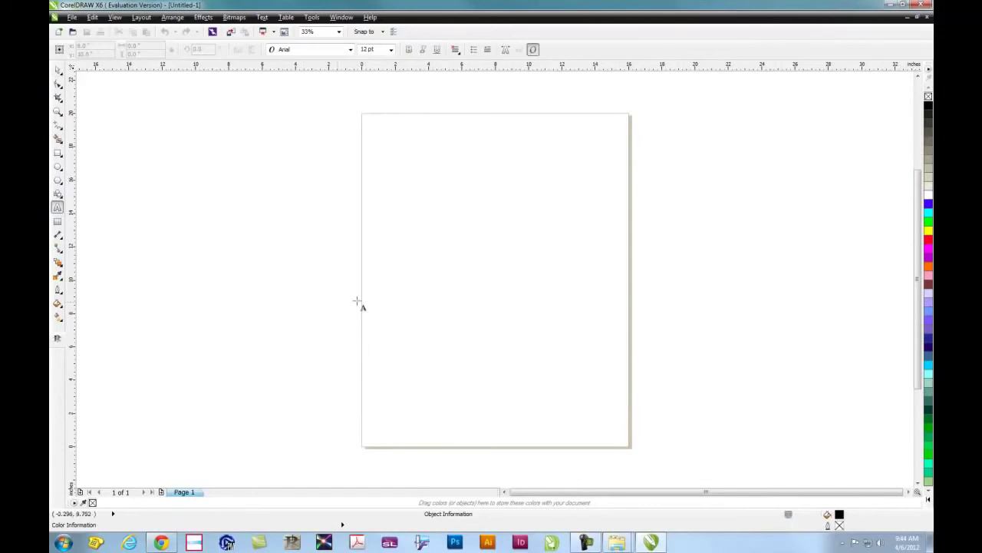
{"action": "left_click", "coordinate": [379, 268]}
{"action": "type", "text": "c"}
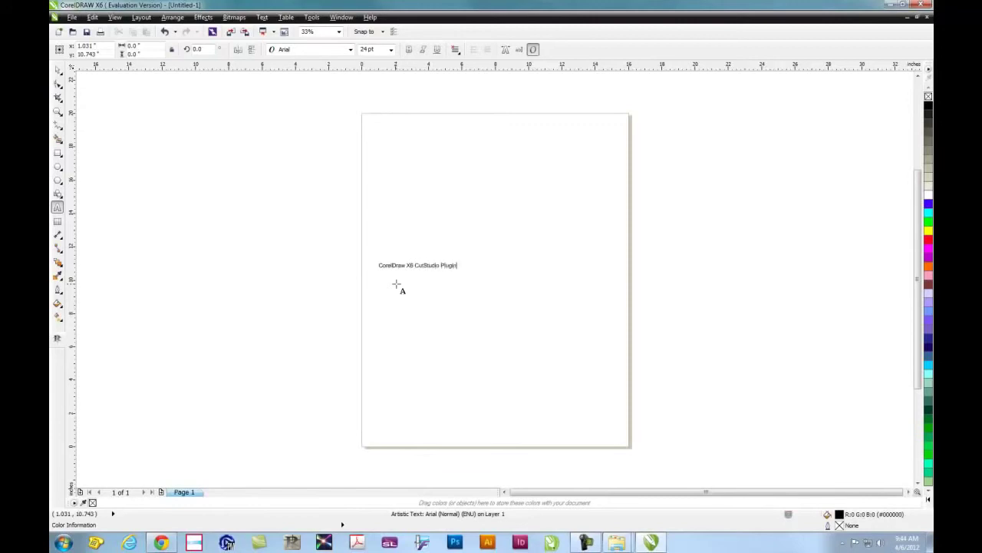
{"action": "key", "text": "Escape"}
Enlarge the text to about 101.8 pt and centre it across the page.
{"action": "left_click", "coordinate": [58, 71]}
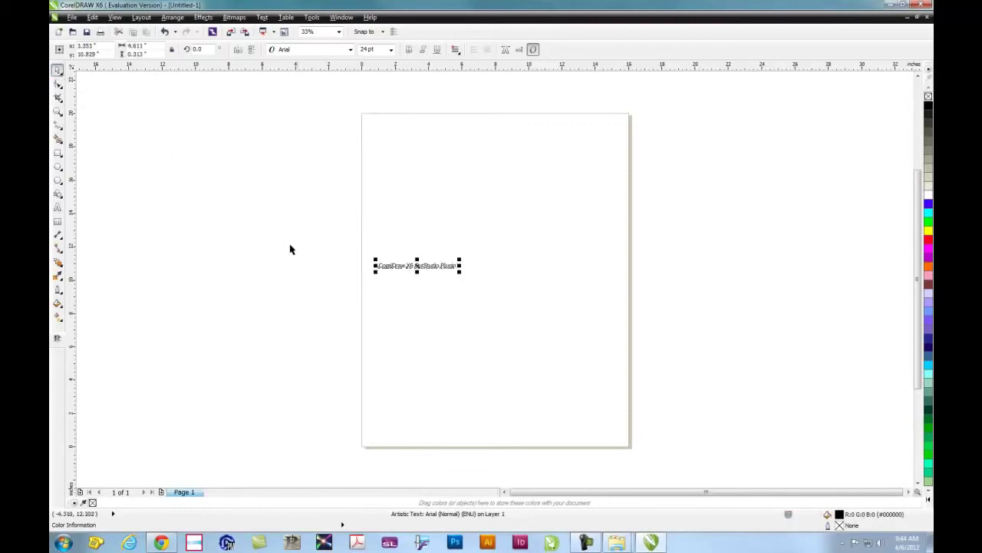
{"action": "left_click_drag", "start_coordinate": [460, 272], "coordinate": [572, 317]}
{"action": "left_click_drag", "start_coordinate": [418, 267], "coordinate": [493, 287]}
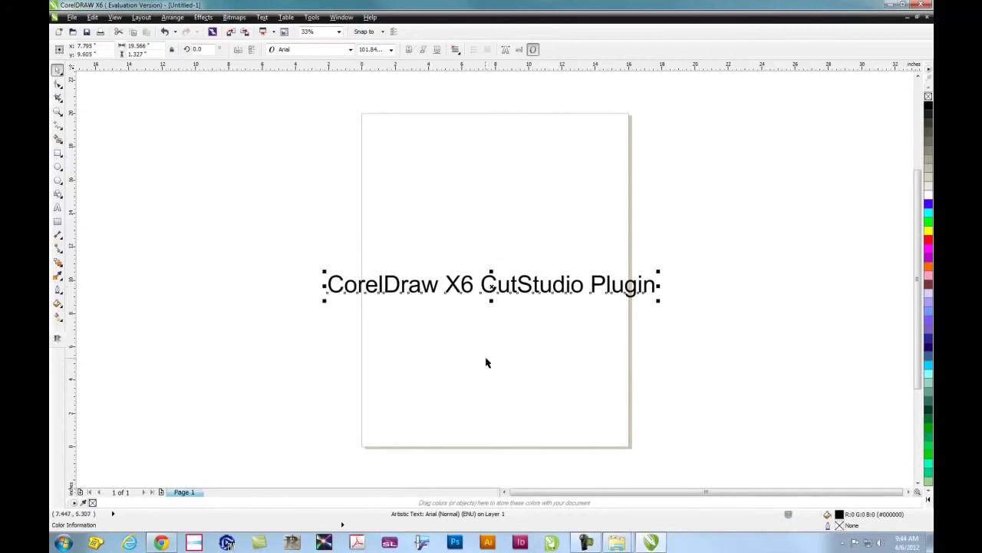
Send the text to Roland CutStudio and view it in a maximized, zoomed-out window.
{"action": "left_click", "coordinate": [59, 344]}
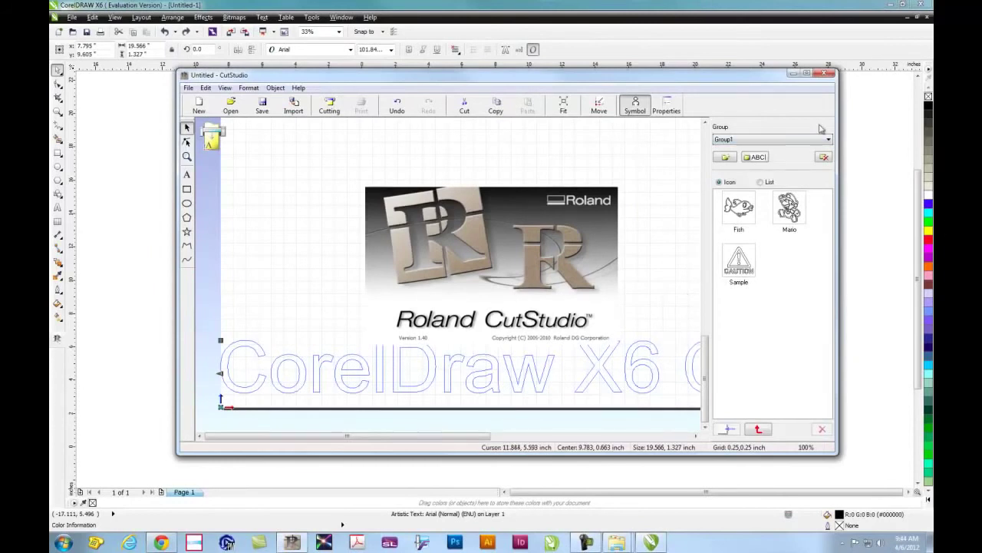
{"action": "left_click", "coordinate": [807, 74]}
{"action": "scroll", "coordinate": [636, 315], "scroll_direction": "down", "scroll_amount": 2}
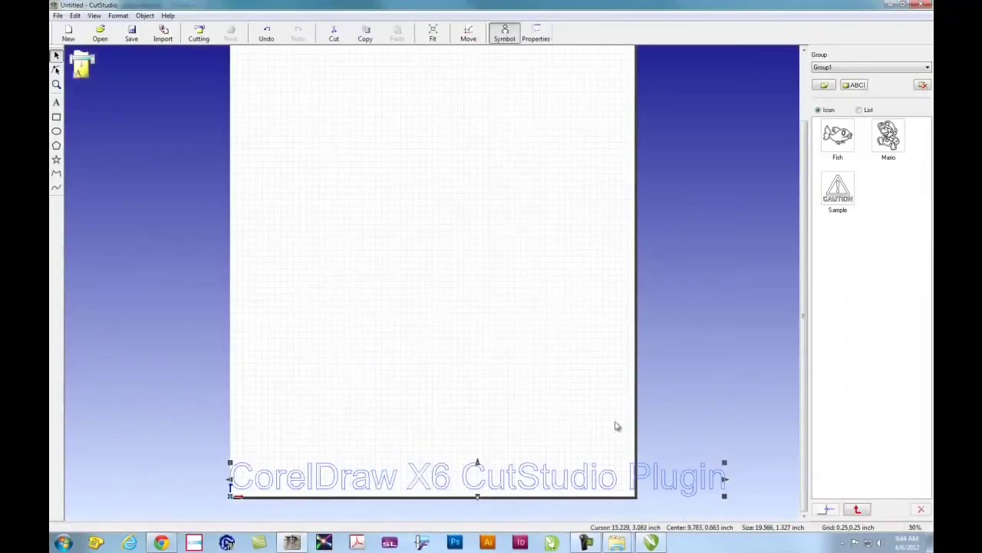
Shrink the text to 14.25 inches wide and position it inside the page.
{"action": "left_click_drag", "start_coordinate": [552, 485], "coordinate": [512, 382]}
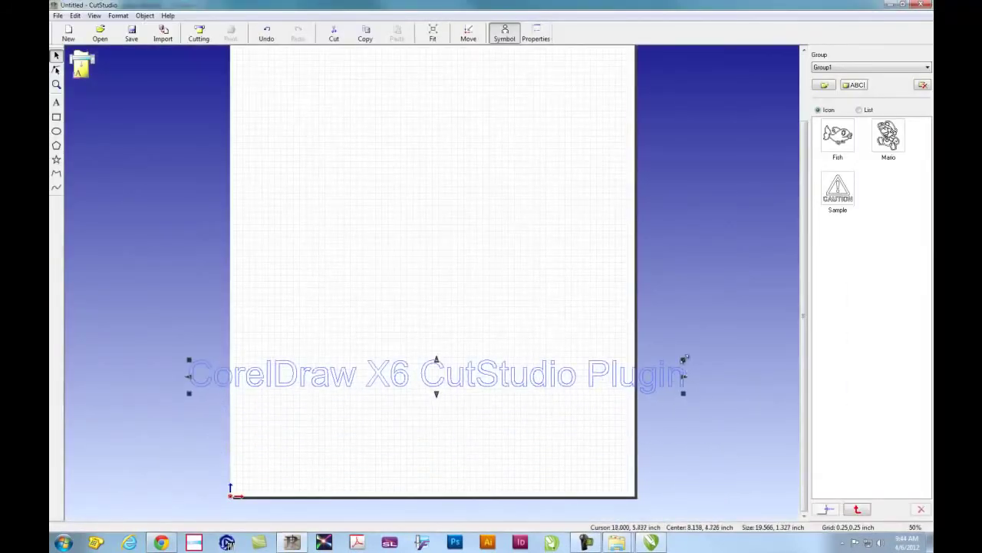
{"action": "left_click_drag", "start_coordinate": [684, 359], "coordinate": [548, 369]}
{"action": "left_click_drag", "start_coordinate": [433, 377], "coordinate": [486, 423]}
{"action": "left_click", "coordinate": [570, 324]}
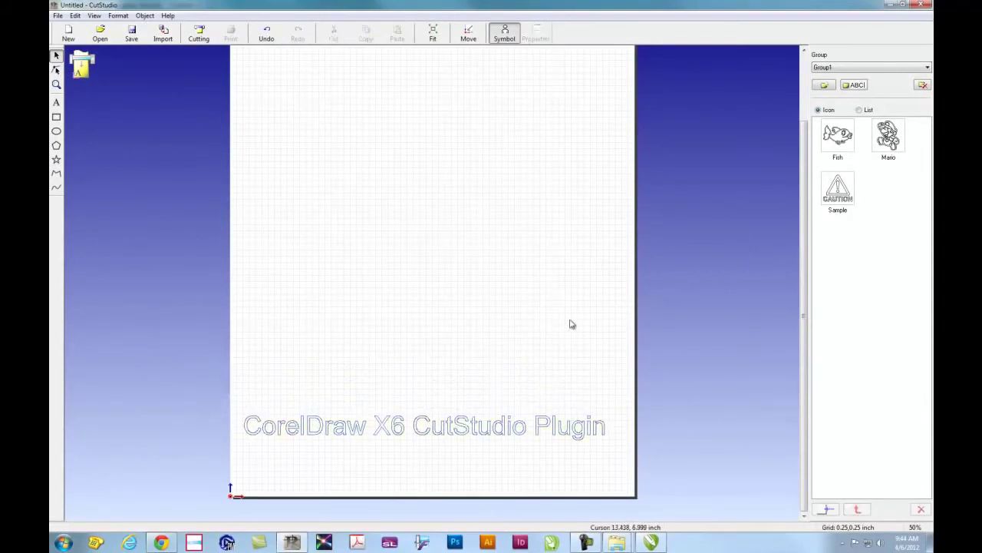